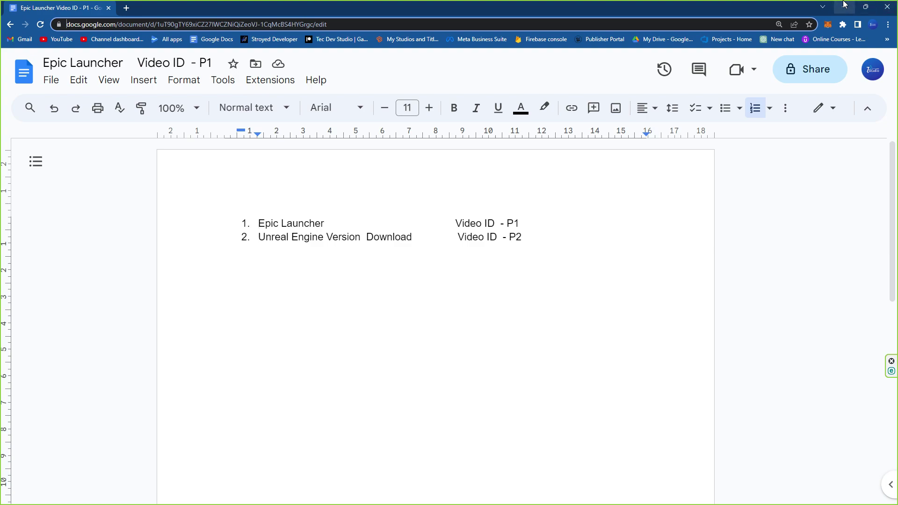
Switch from the document to the Epic Games Launcher and add a new engine version slot in the library
left_click(844, 7)
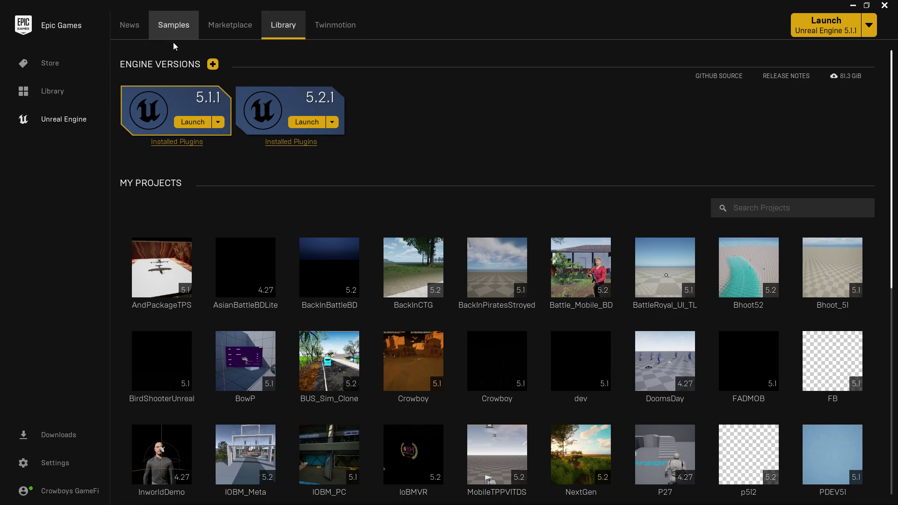
mouse_move(224, 139)
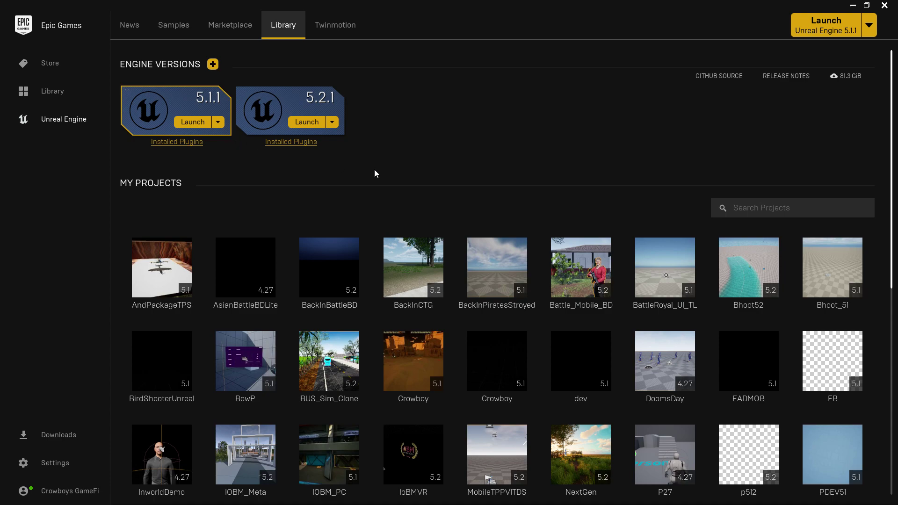
left_click(212, 65)
Look through all the engine versions available for the new slot and keep 5.0.3 selected
mouse_move(408, 99)
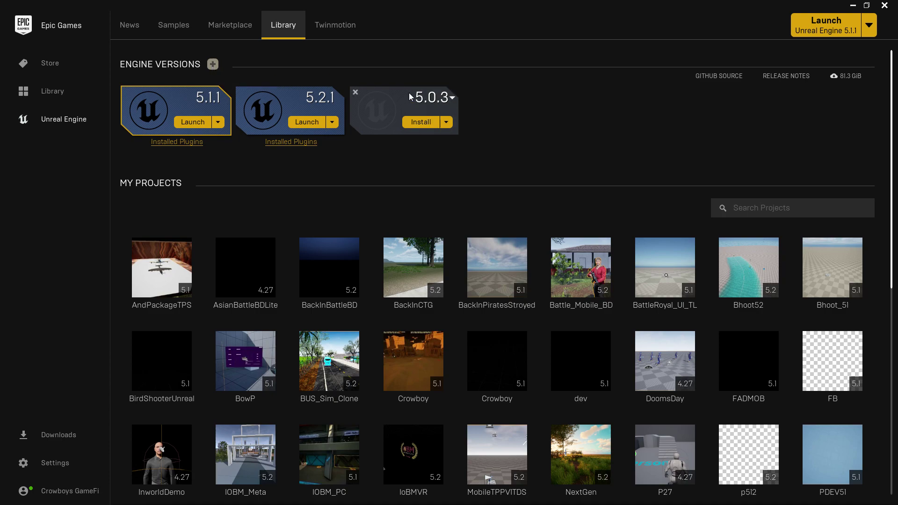
left_click(450, 99)
mouse_move(472, 115)
left_mouse_down()
mouse_move(474, 222)
mouse_move(472, 117)
left_mouse_up()
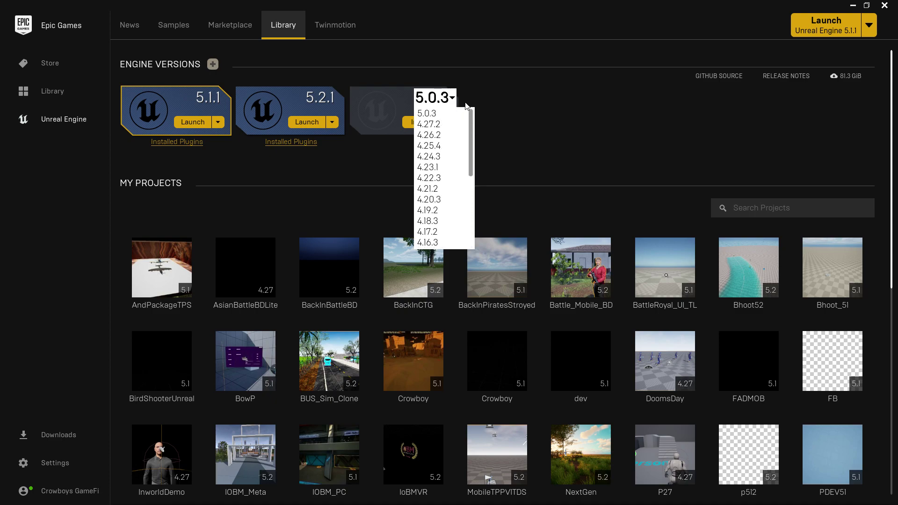
left_click(483, 107)
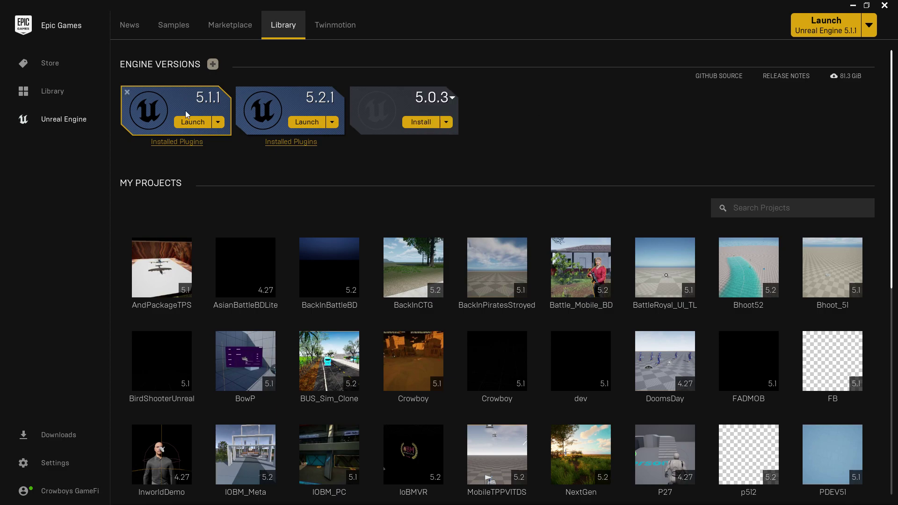
left_click(430, 98)
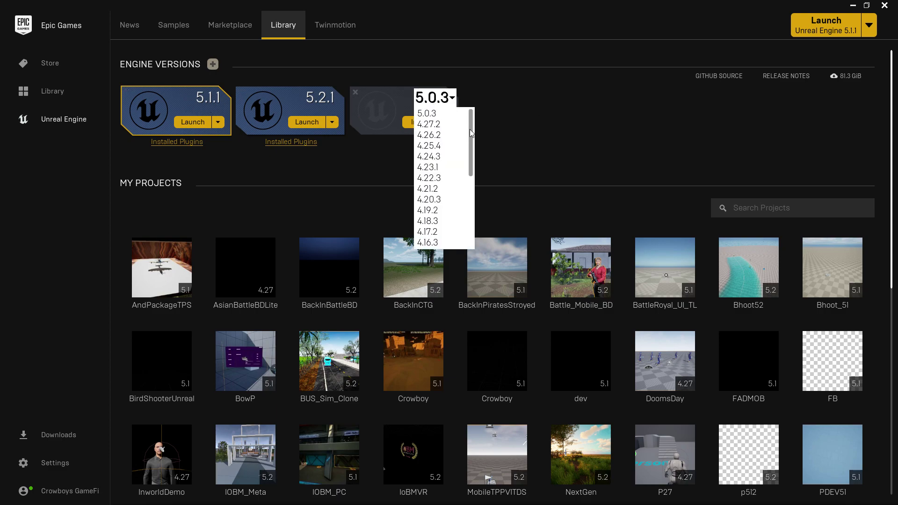
scroll(431, 244, "down", 6)
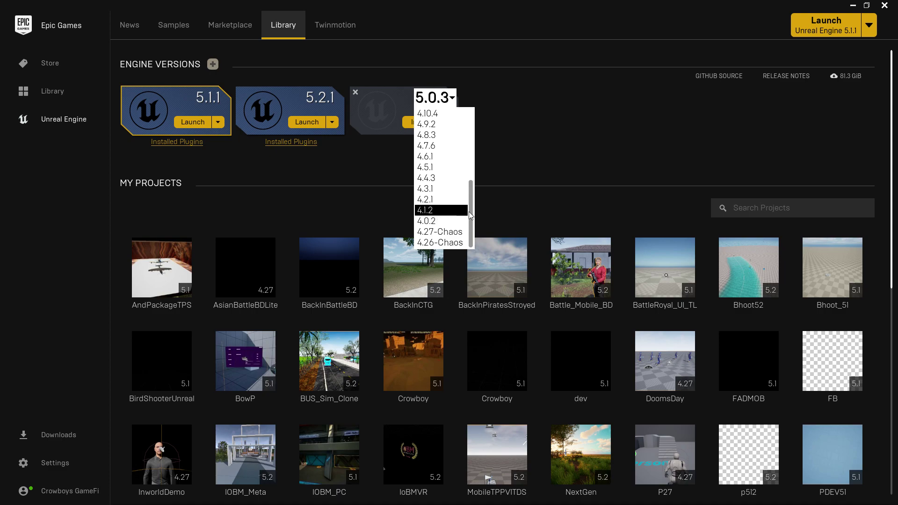
left_click_drag(472, 208, 474, 112)
left_click(428, 113)
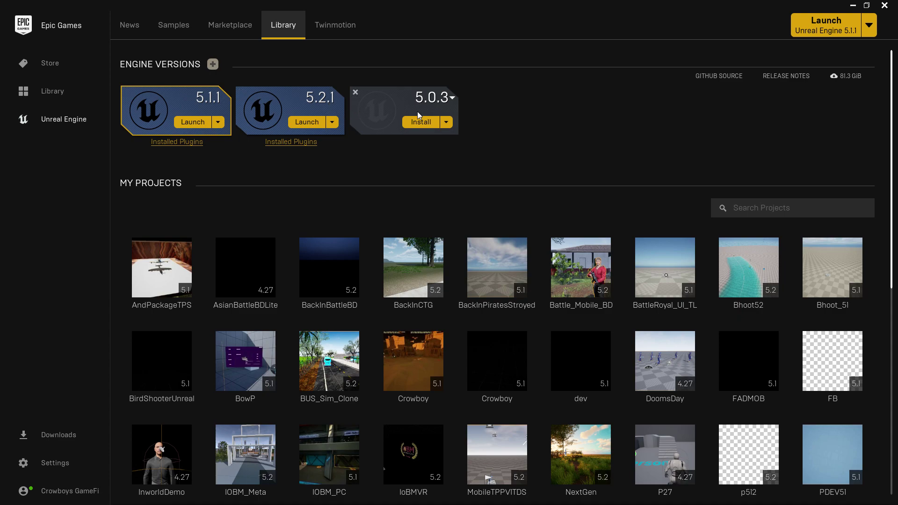
Set the new engine slot to version 4.27.2 and remove the slot from the library
left_click(454, 100)
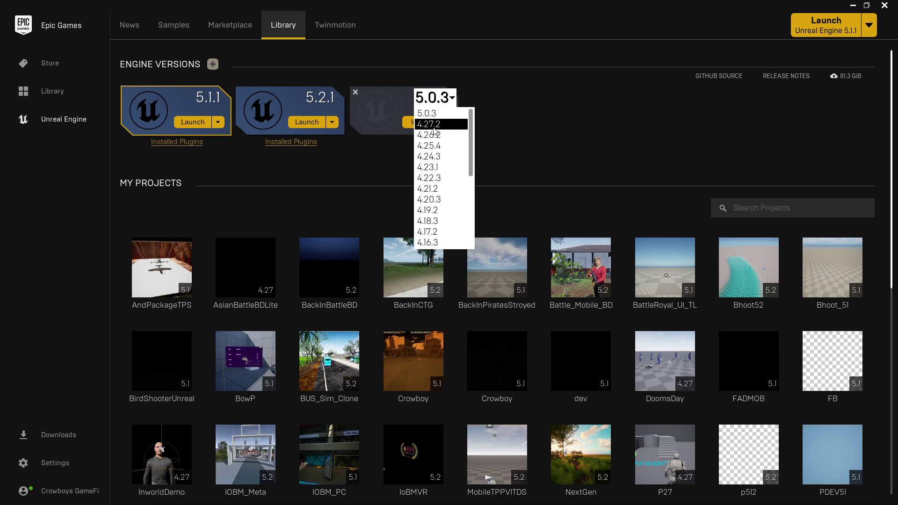
left_click(435, 124)
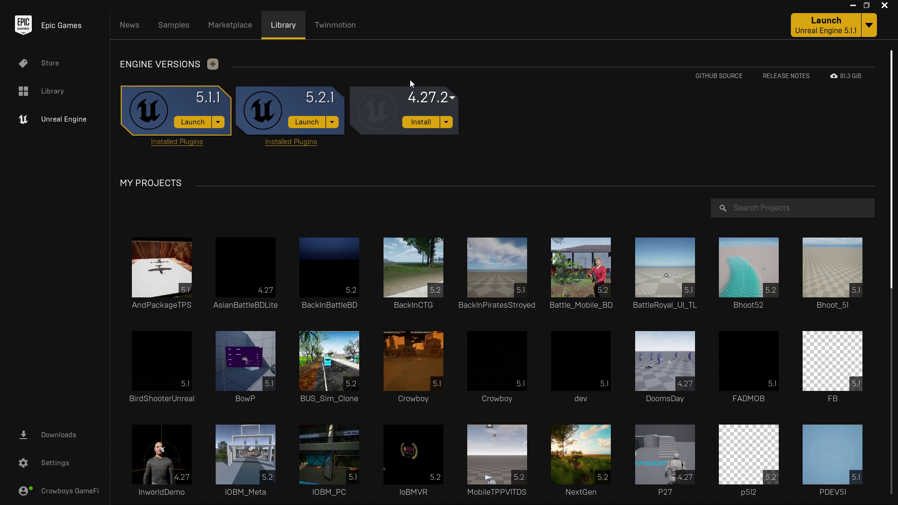
left_click(355, 92)
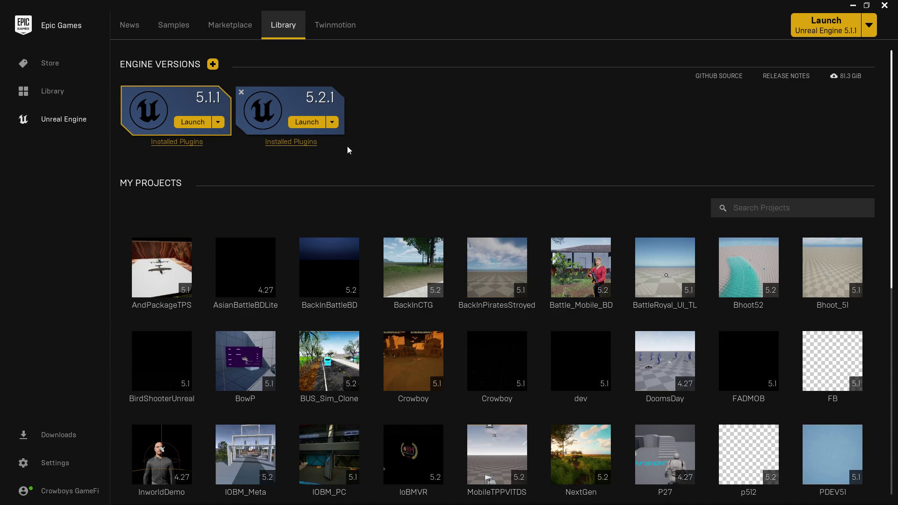
Add an engine slot for version 5.0.3 and start its installation up to the choice of install location
left_click(213, 67)
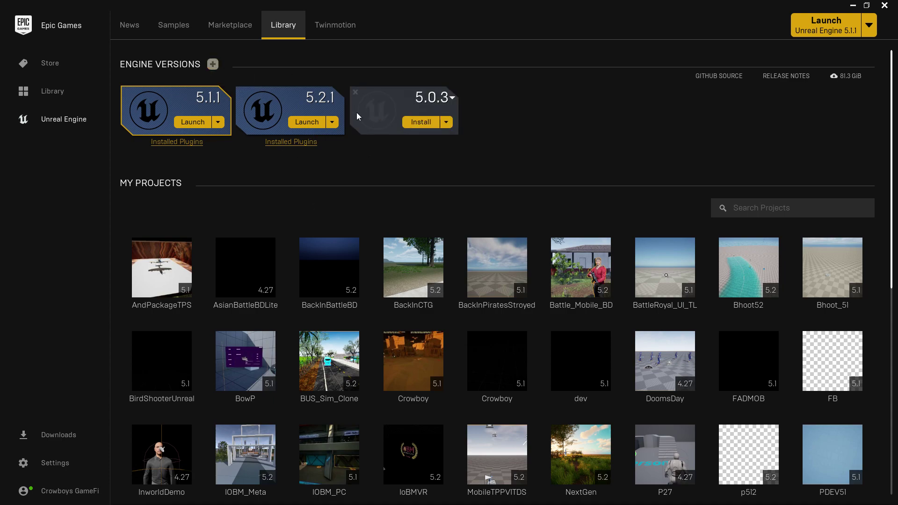
left_click(422, 125)
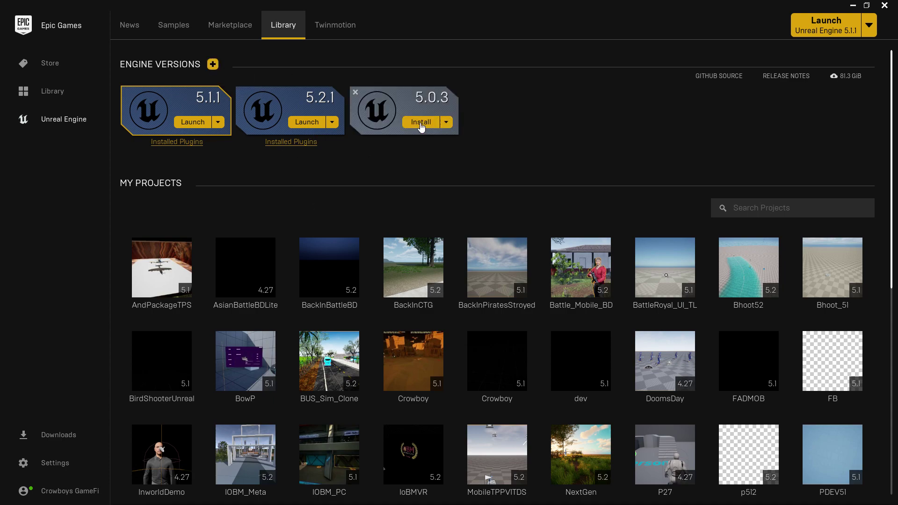
left_click(421, 123)
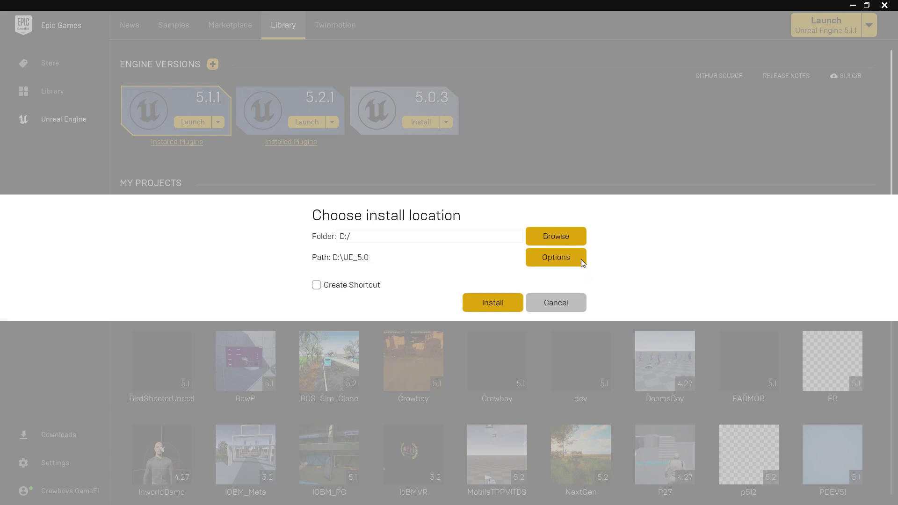
Open the Unreal Engine 5.0.3 installation options and examine the optional components and target platforms
left_click(555, 259)
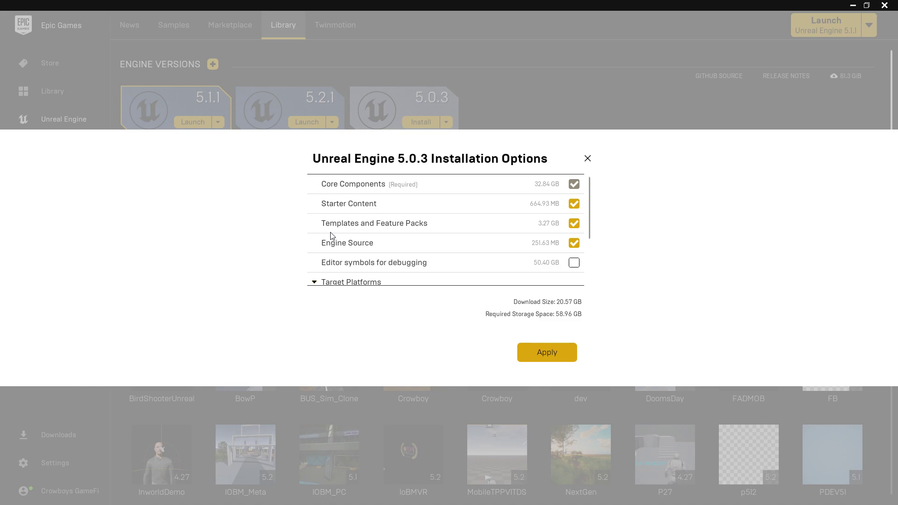
scroll(468, 240, "down", 1)
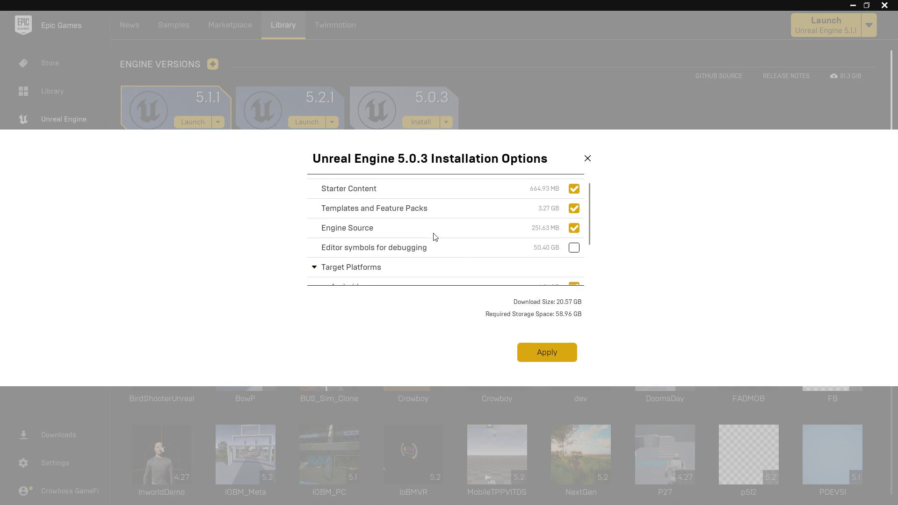
scroll(435, 236, "down", 2)
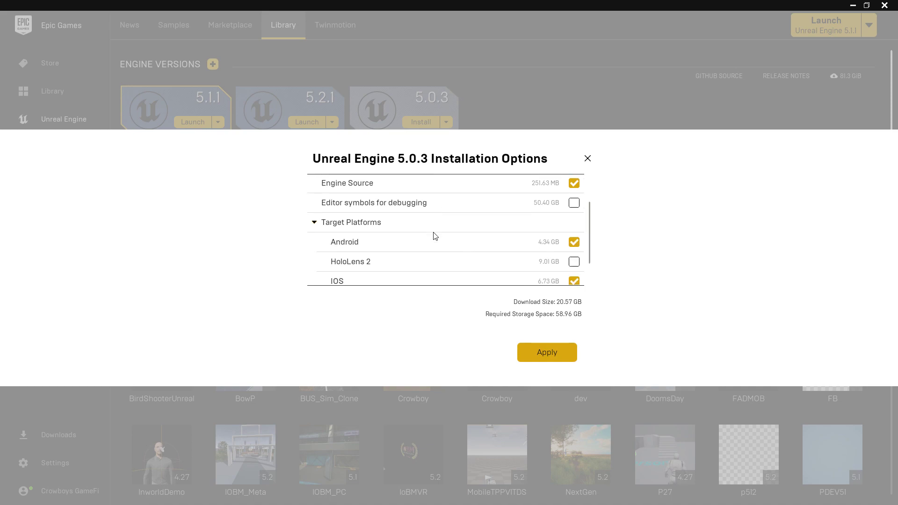
scroll(349, 238, "down", 1)
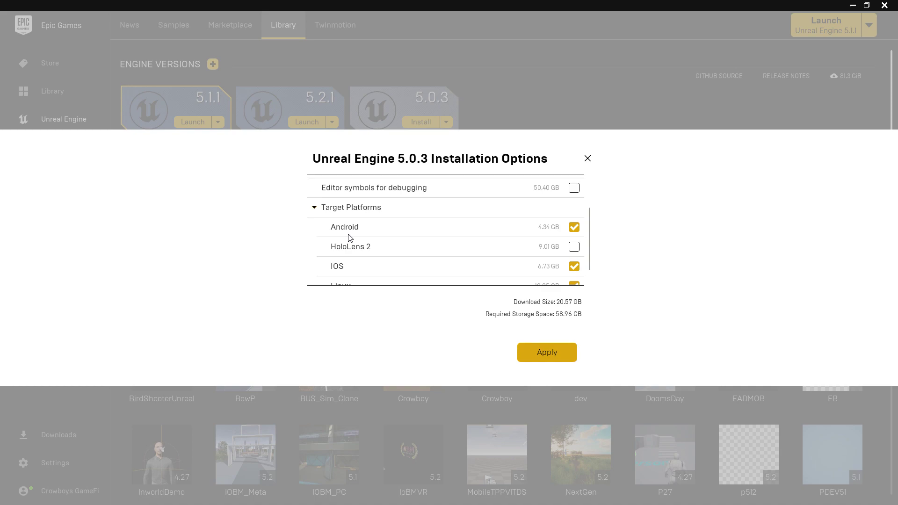
scroll(349, 238, "down", 1)
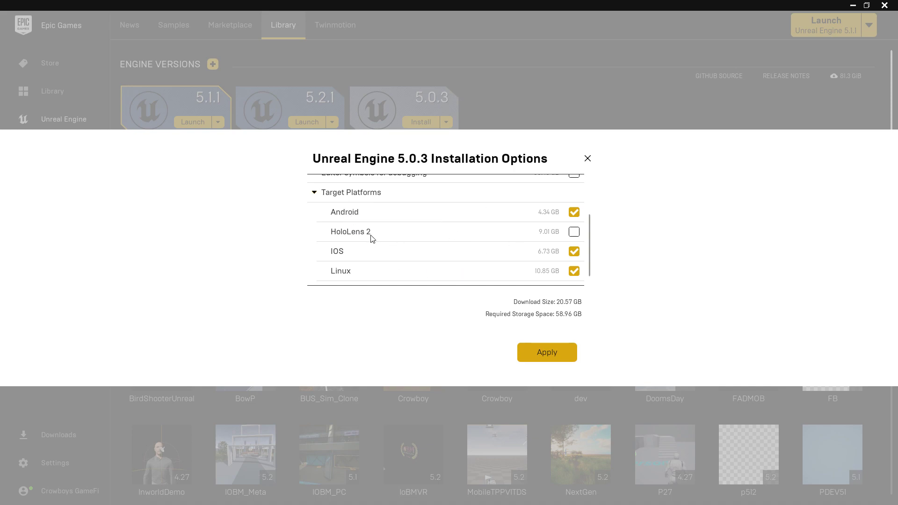
scroll(349, 257, "down", 1)
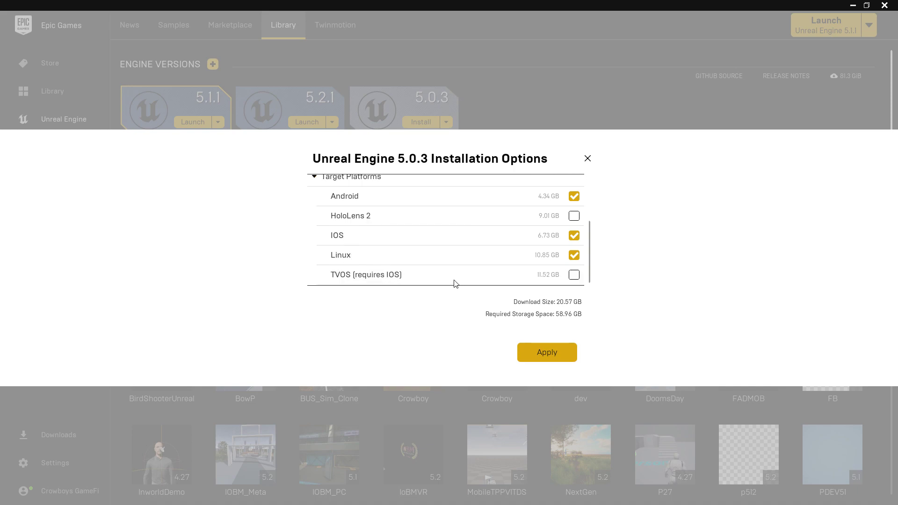
scroll(450, 277, "up", 2)
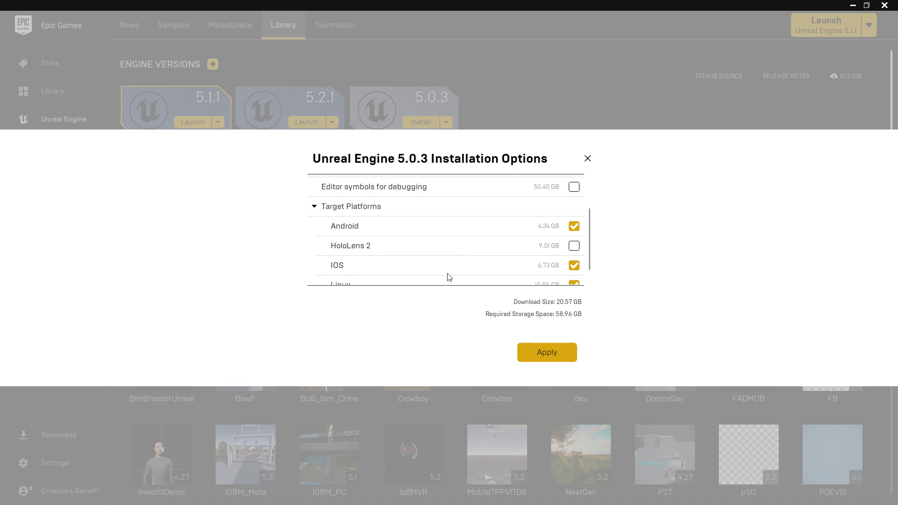
Exclude the Linux, IOS and Android target platforms from the 5.0.3 installation options
scroll(484, 265, "down", 2)
left_click(574, 255)
left_click(574, 235)
left_click(574, 197)
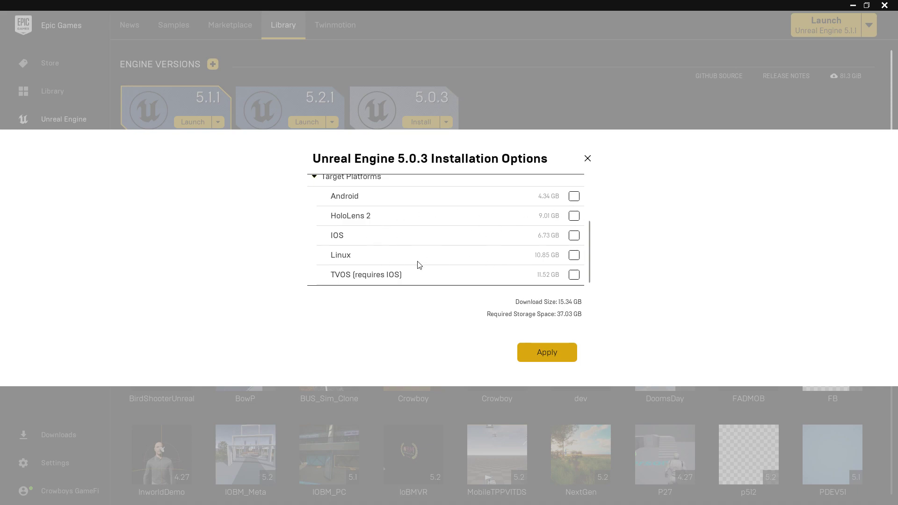
Include the Android, IOS, TVOS and Linux target platforms in the 5.0.3 installation options
left_click(575, 197)
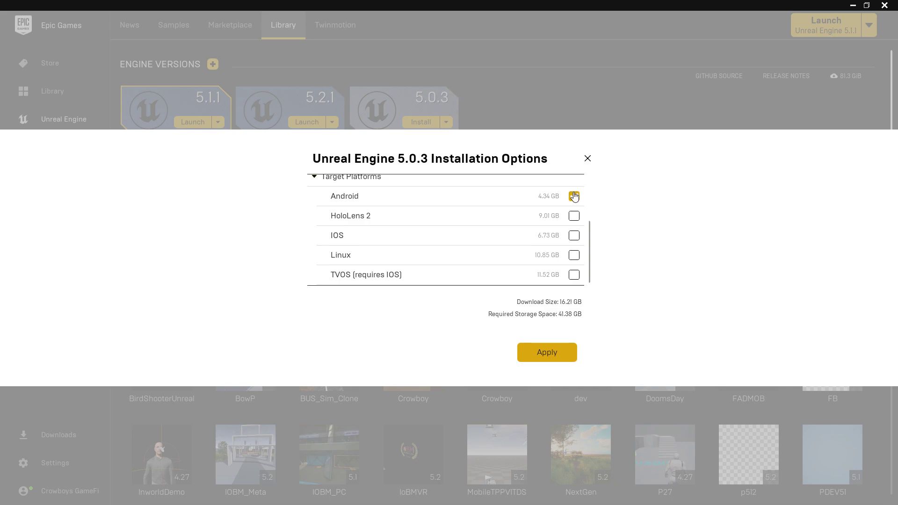
left_click(573, 236)
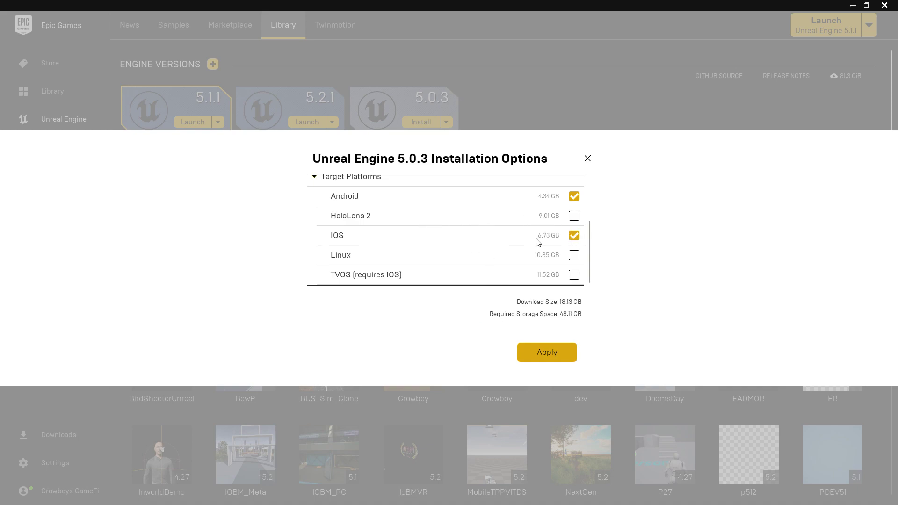
left_click(575, 275)
left_click(575, 255)
Deselect the TVOS, Linux, IOS and Android target platforms again
left_click(575, 276)
left_click(574, 255)
left_click(574, 236)
scroll(557, 229, "up", 2)
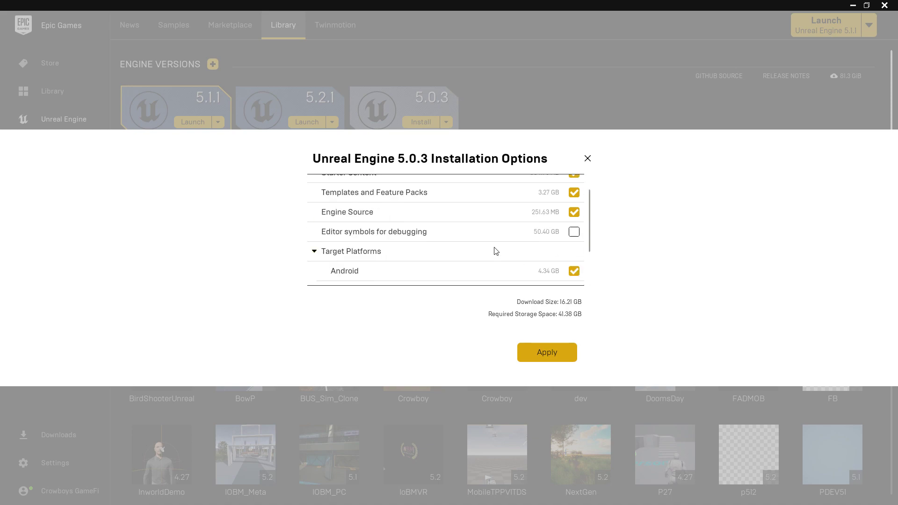
left_click(573, 273)
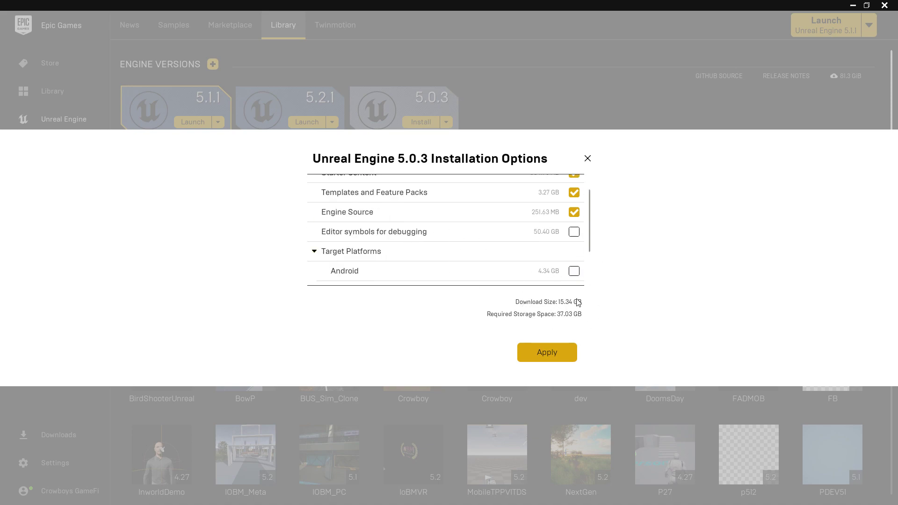
Include and again exclude the Android target platform, and close the installation options without applying them
scroll(541, 262, "down", 2)
left_click(574, 197)
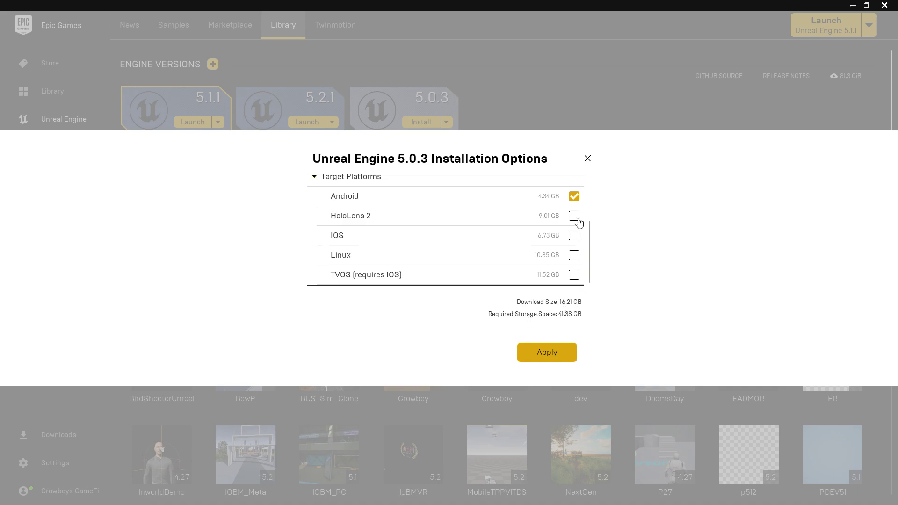
left_click(575, 196)
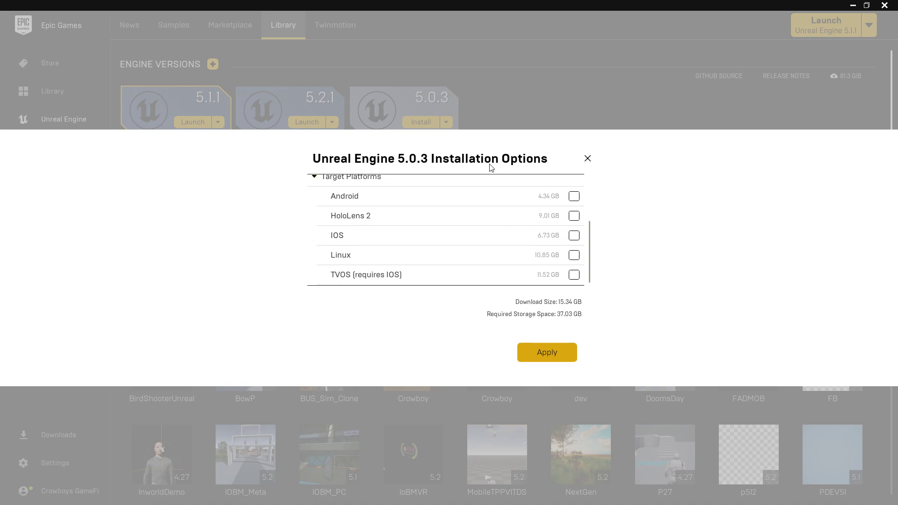
left_click(589, 159)
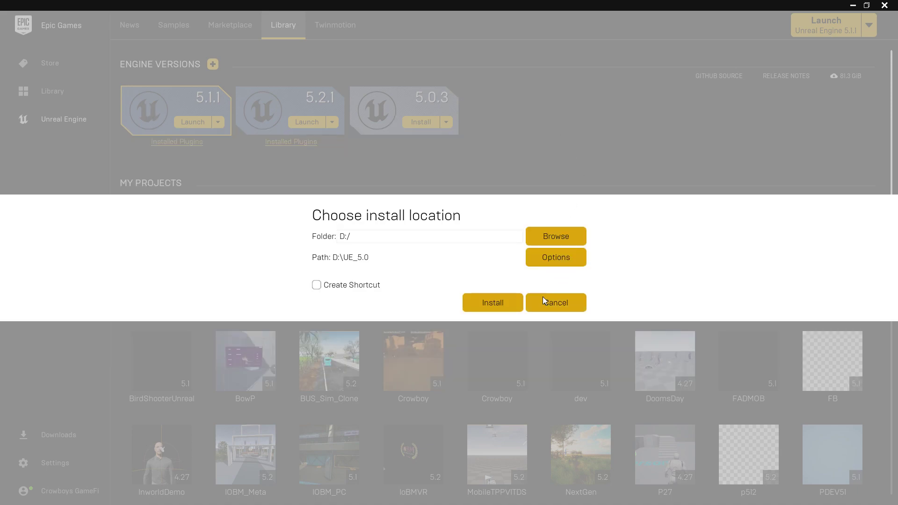
Cancel the install location choice and uninstall the Unreal Engine 5.0.3 entry from the library
left_click(543, 300)
left_click(356, 93)
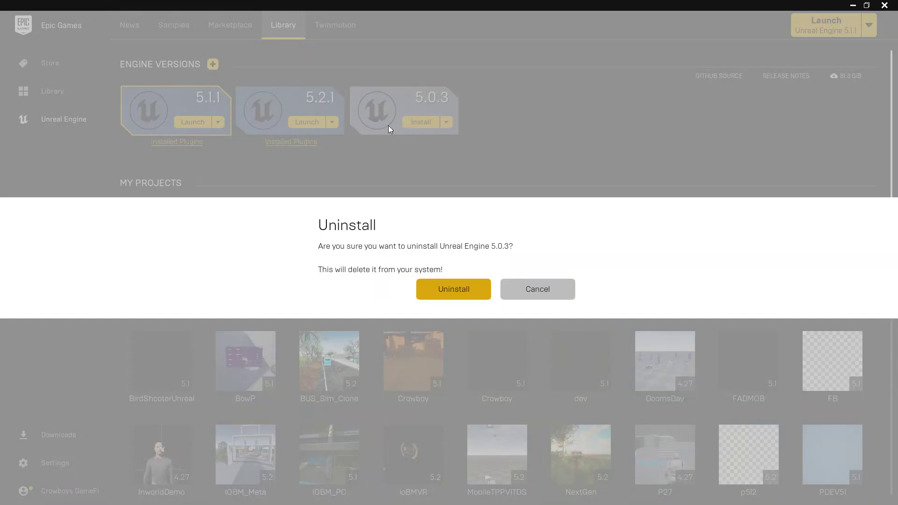
left_click(453, 288)
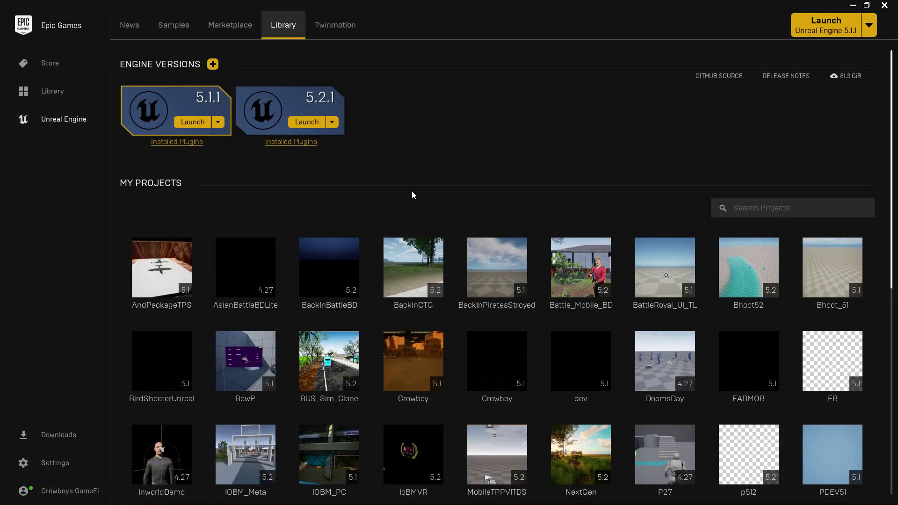
Set Unreal Engine 5.2.1 as the launcher's default engine version to launch
mouse_move(249, 109)
left_click(869, 26)
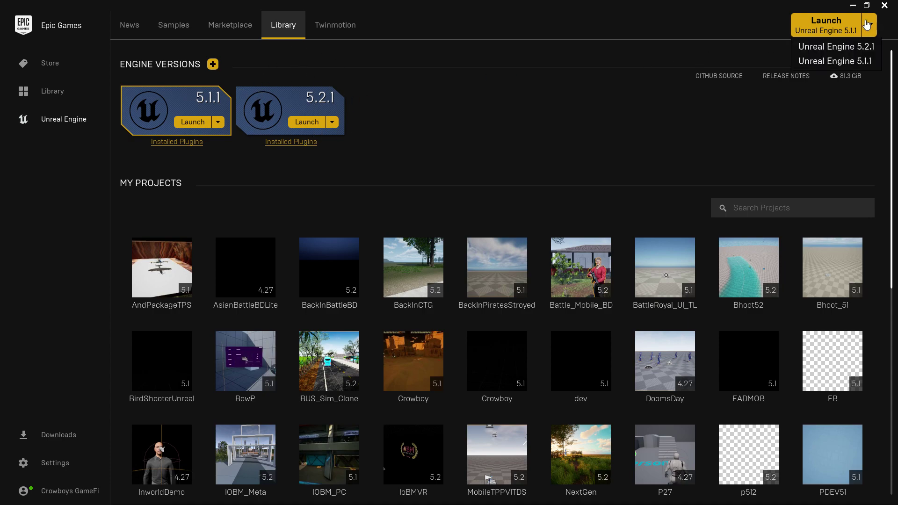
left_click(827, 51)
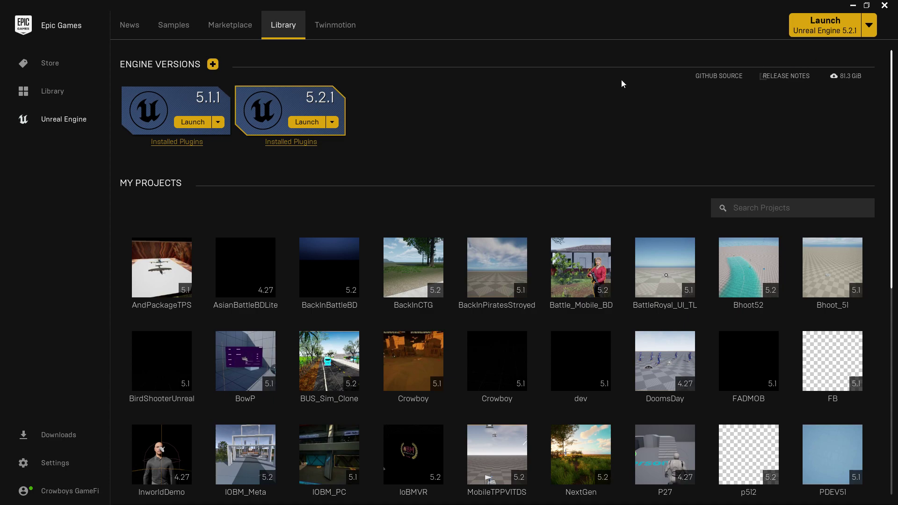